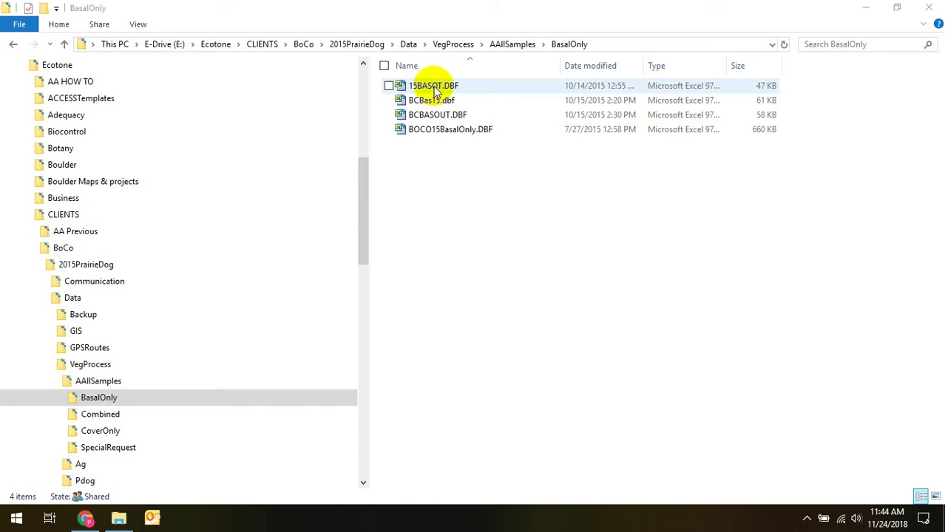
pyautogui.click(436, 89)
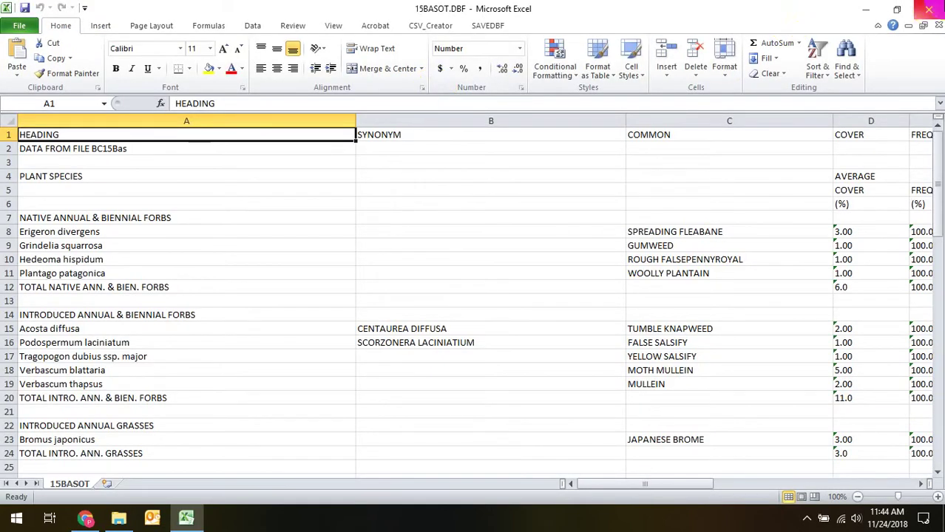
pyautogui.click(931, 11)
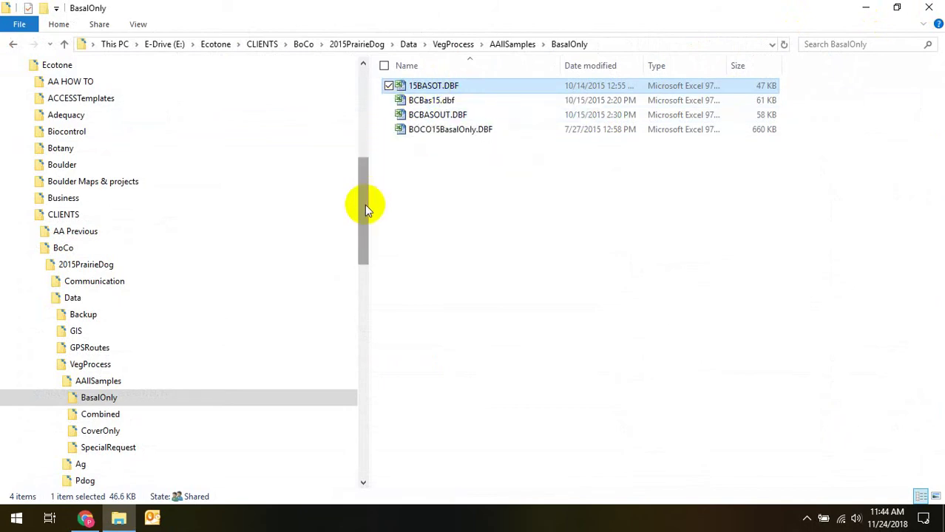
# Show the context menu for 15BASOT.DBF with its Open with choices
pyautogui.rightClick(425, 89)
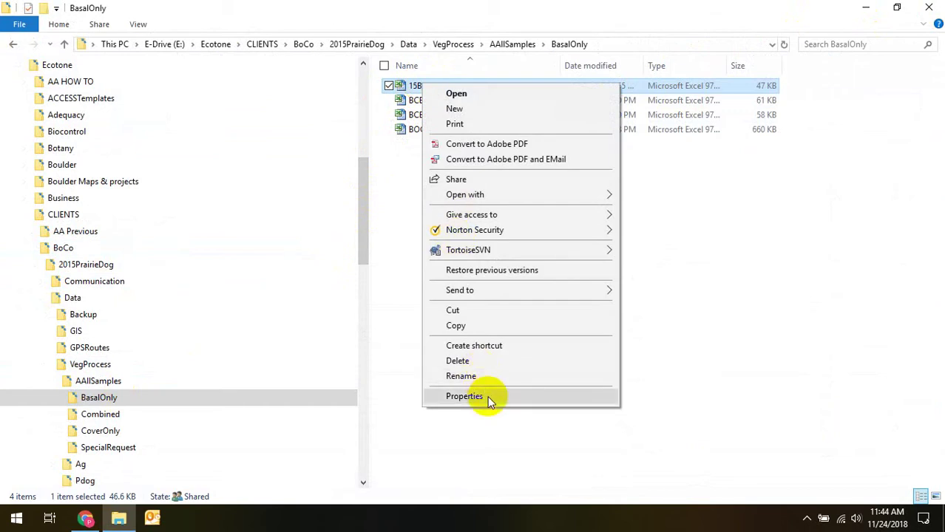
pyautogui.moveTo(482, 194)
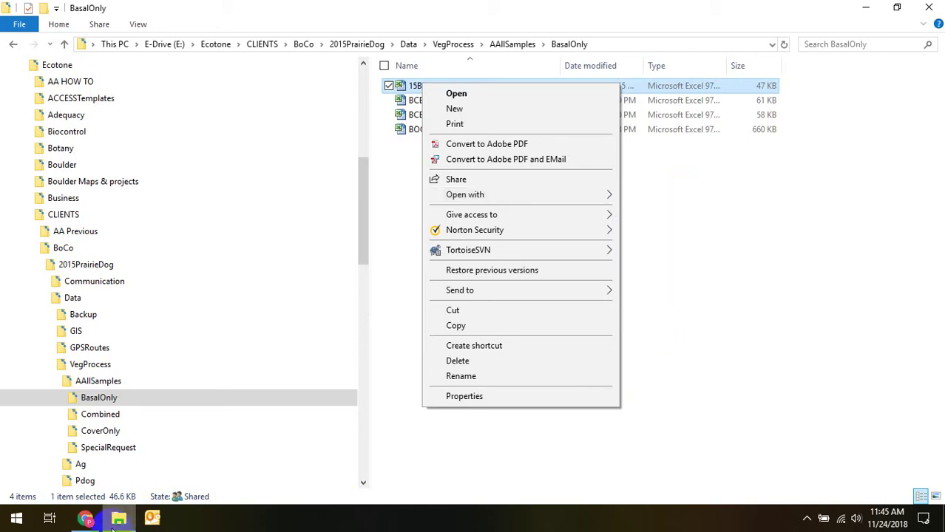
# Launch Registry Editor by running regedit from the Start button's Run prompt
pyautogui.click(17, 520)
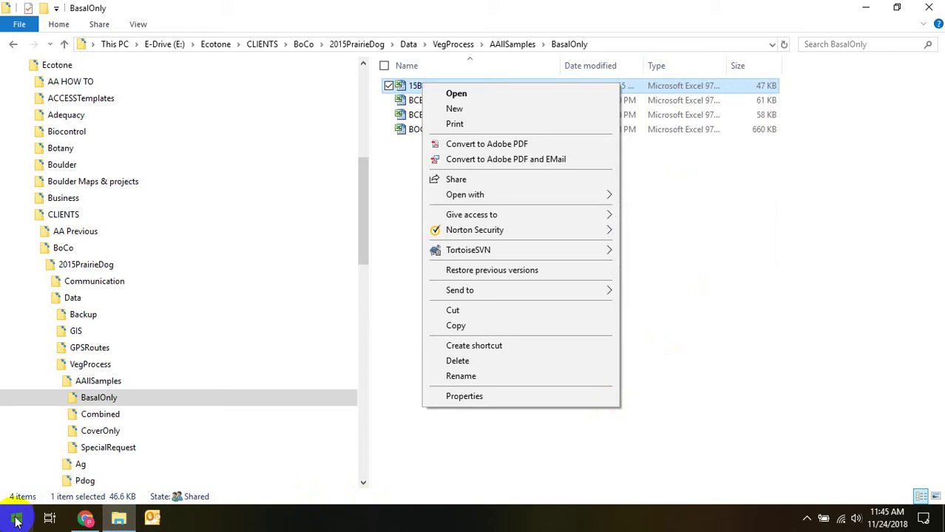
pyautogui.rightClick(16, 520)
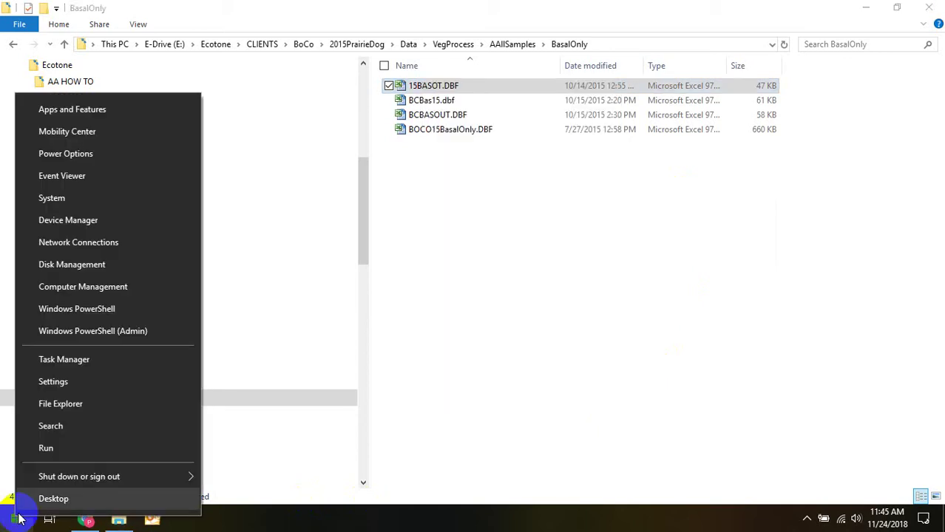
pyautogui.click(46, 448)
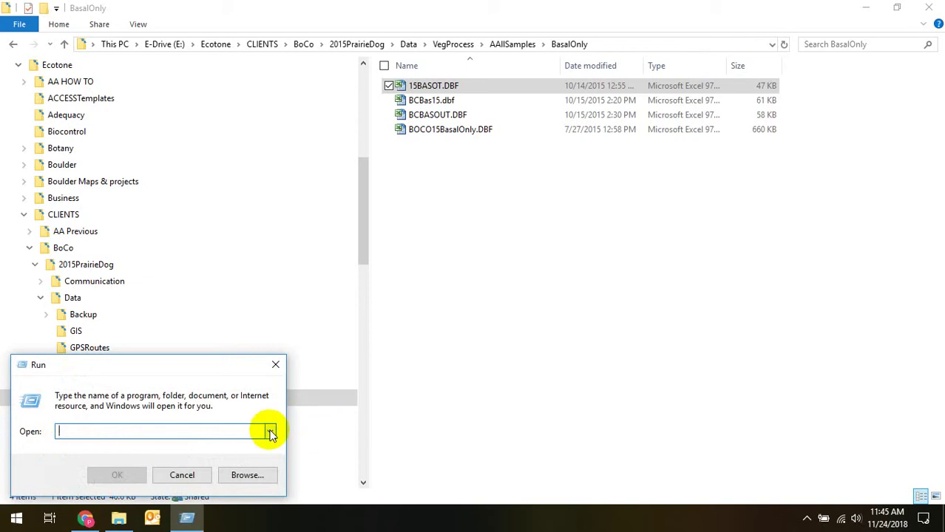
pyautogui.click(270, 431)
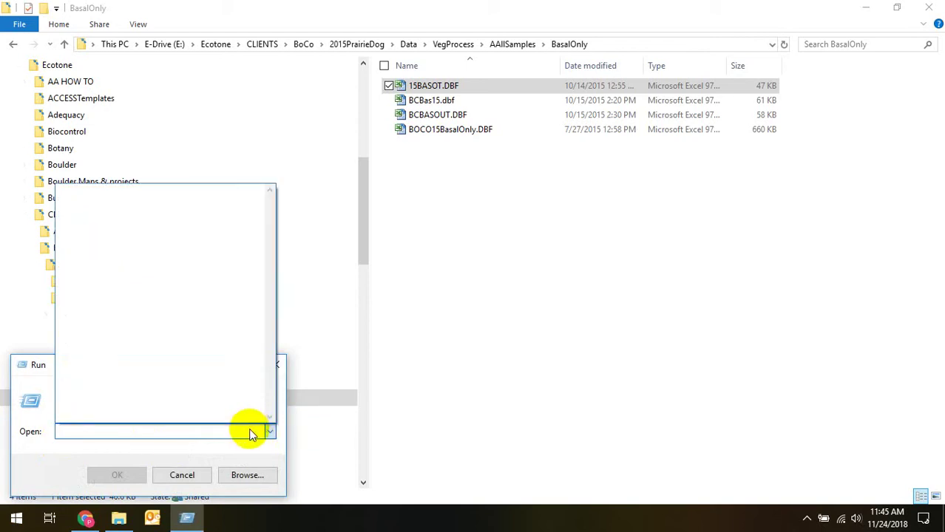
pyautogui.click(248, 431)
pyautogui.write('regedit')
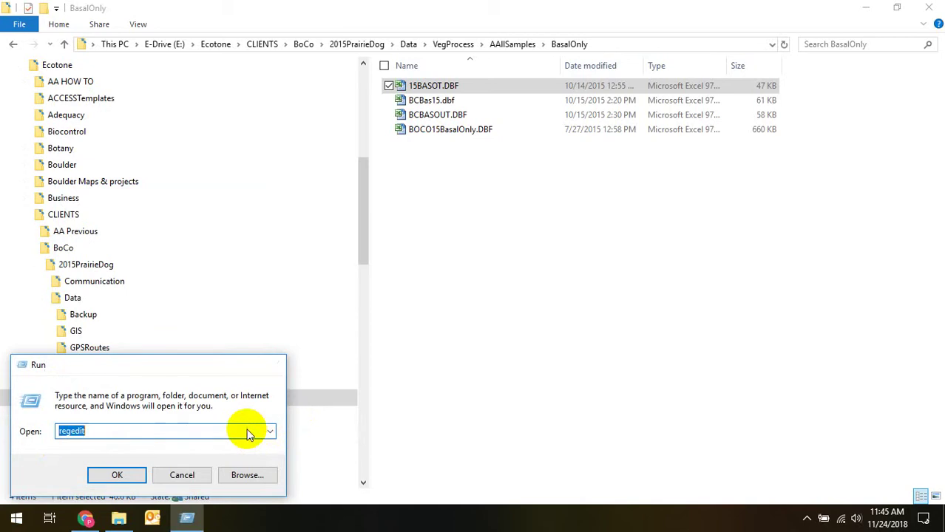
pyautogui.press('Return')
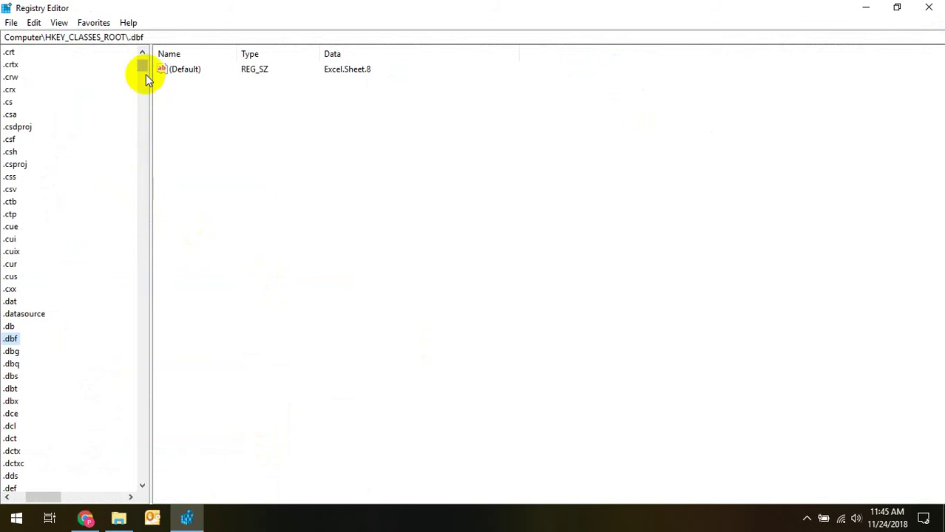
# Resize the Registry Editor panes and scroll the key tree up from HKEY_CLASSES_ROOT\.dbf
pyautogui.moveTo(144, 66); pyautogui.dragTo(143, 62)
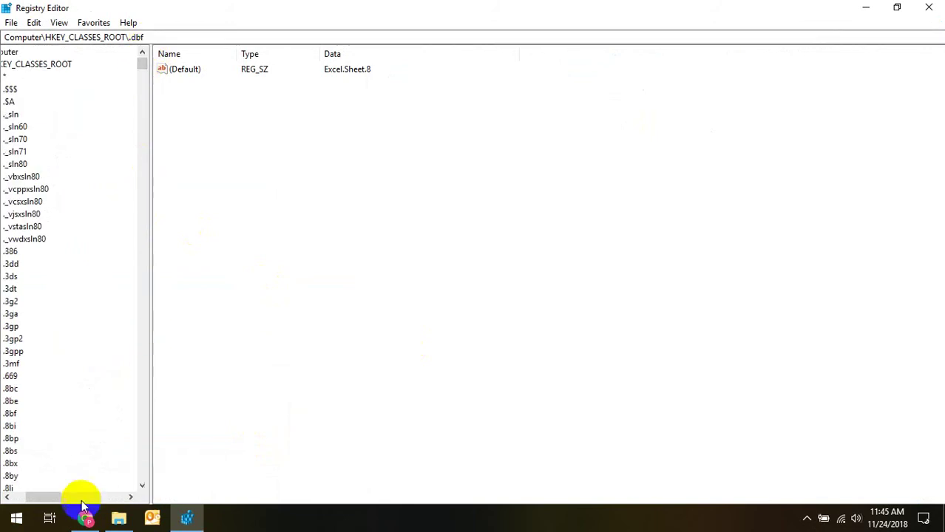
pyautogui.click(8, 497)
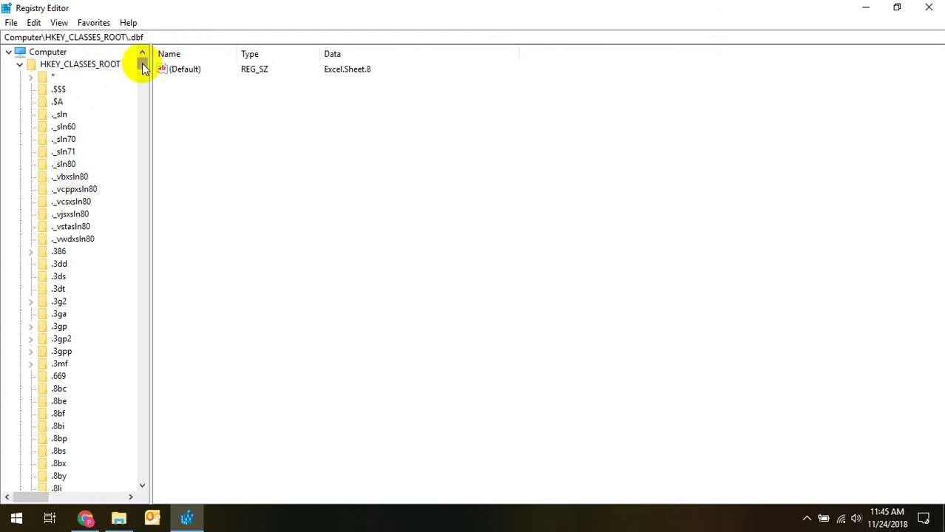
pyautogui.moveTo(142, 67)
pyautogui.mouseDown()
pyautogui.moveTo(142, 87)
pyautogui.moveTo(141, 76)
pyautogui.mouseUp()
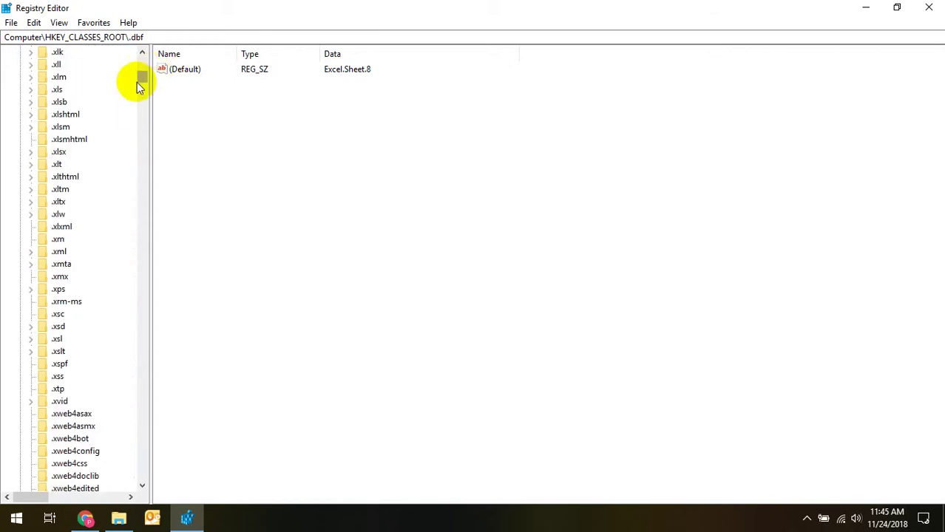
pyautogui.moveTo(139, 79); pyautogui.dragTo(144, 78)
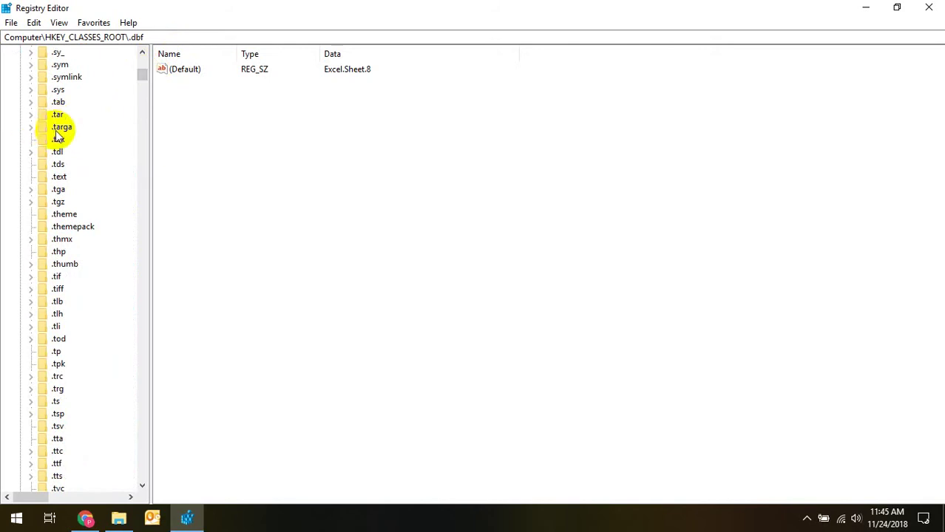
pyautogui.scroll(20, 59, 136)
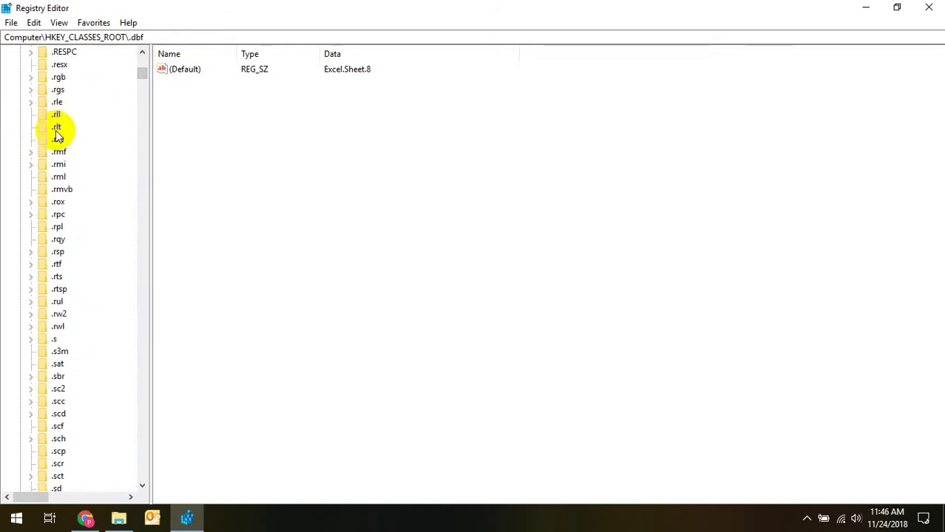
pyautogui.scroll(20, 59, 136)
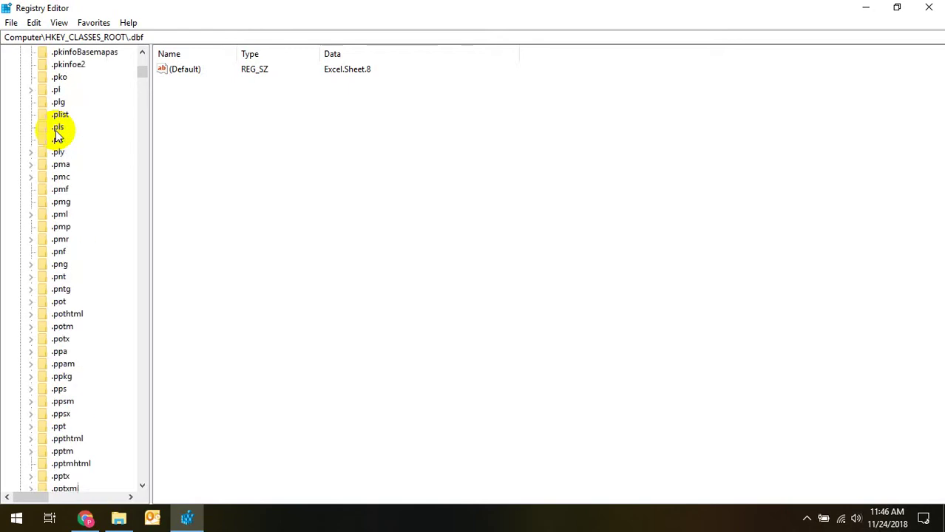
pyautogui.scroll(20, 59, 135)
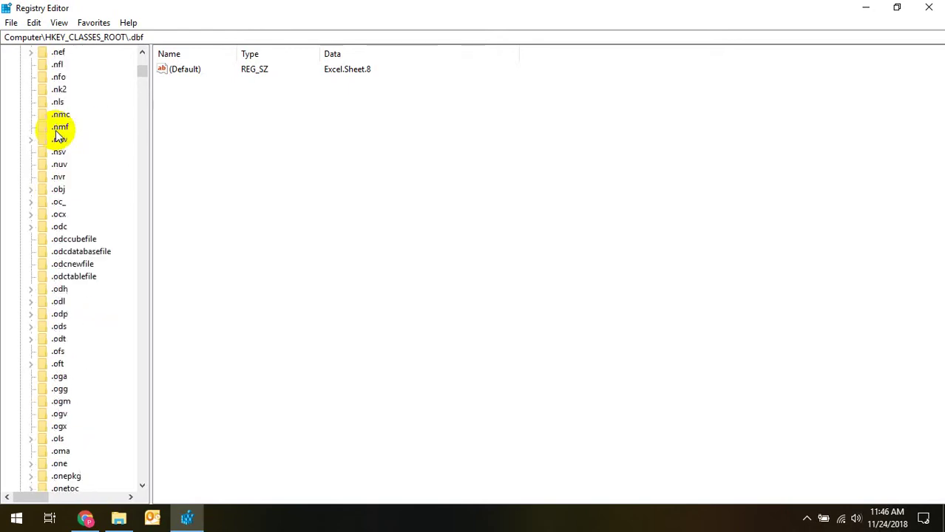
pyautogui.scroll(6, 59, 135)
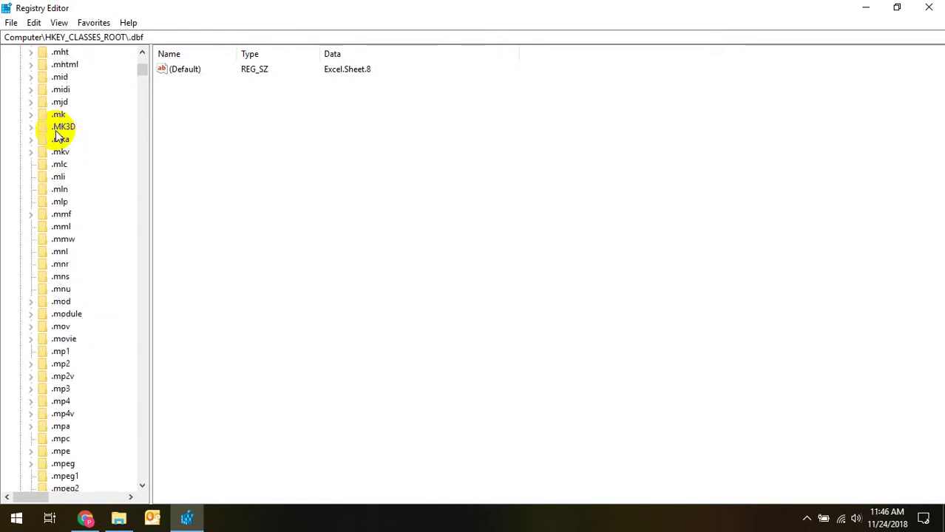
pyautogui.click(142, 54)
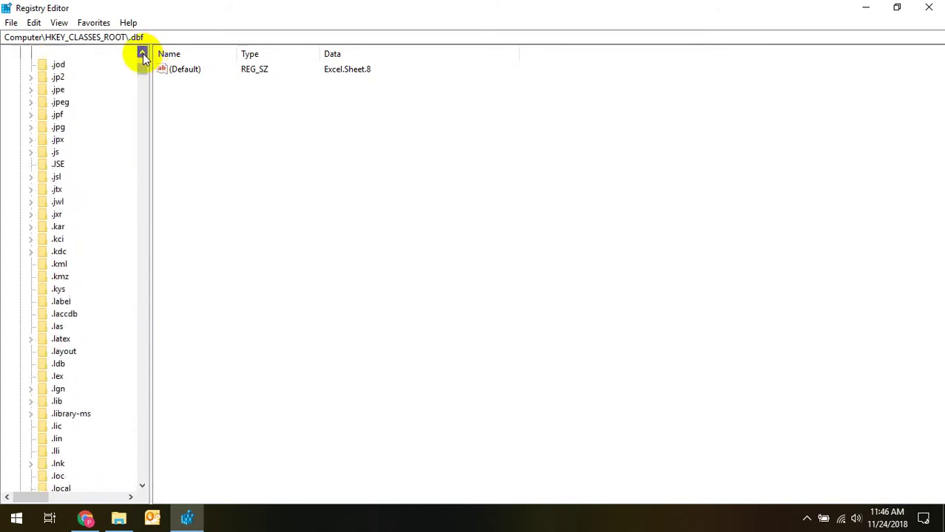
pyautogui.click(143, 55)
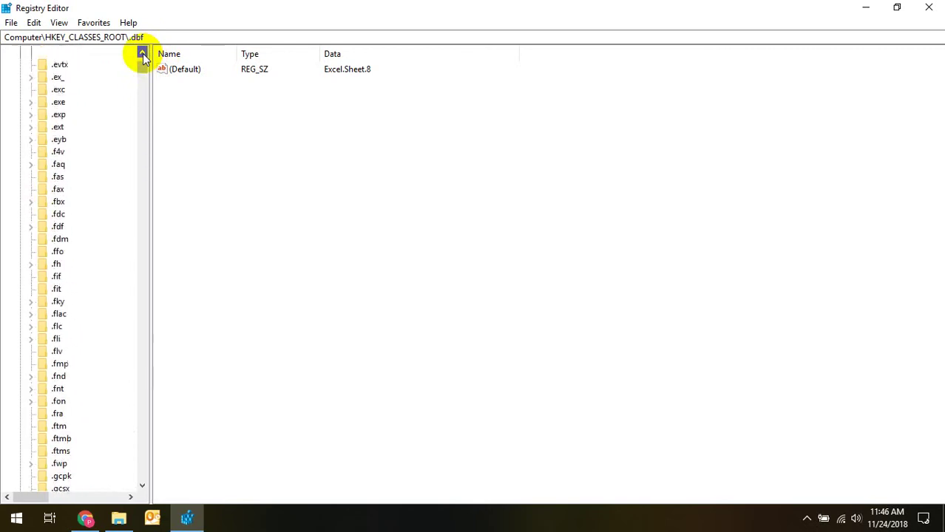
pyautogui.click(143, 55)
pyautogui.click(143, 55)
pyautogui.click(143, 55)
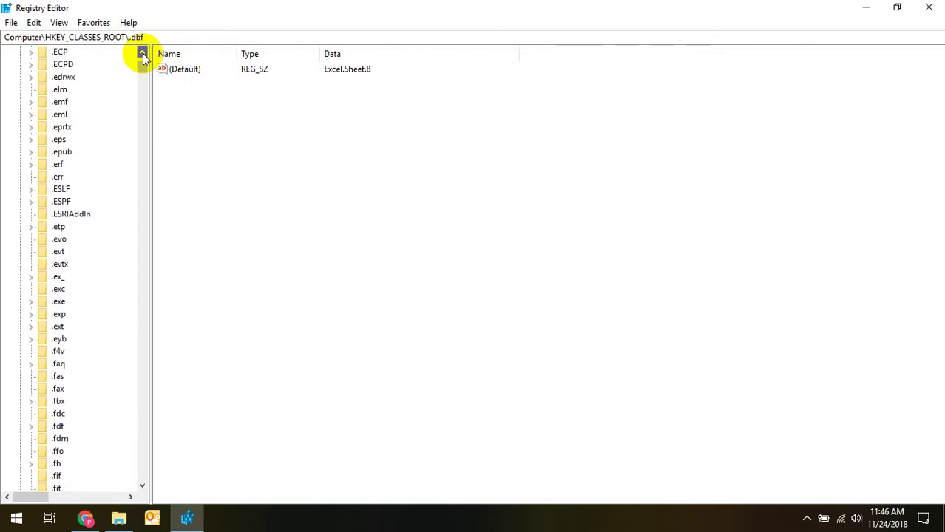
pyautogui.click(143, 55)
pyautogui.click(143, 54)
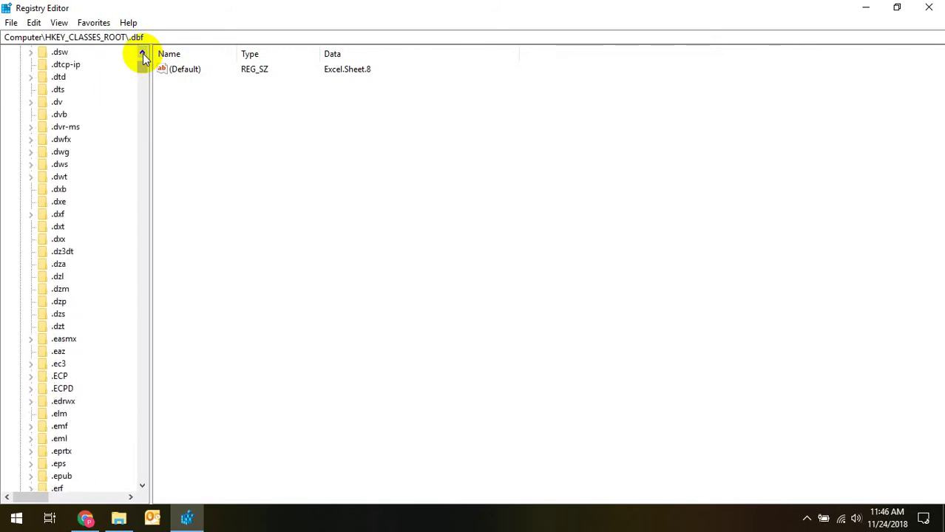
pyautogui.click(142, 54)
pyautogui.click(143, 54)
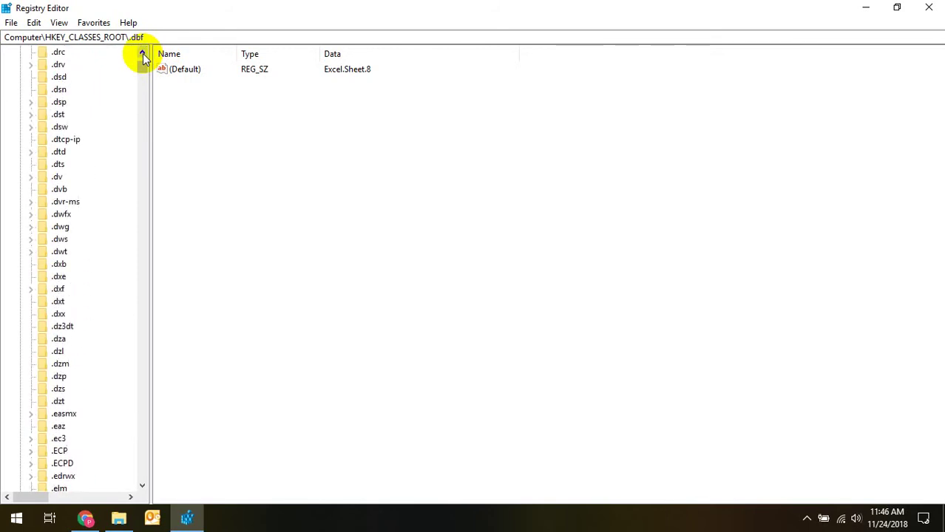
pyautogui.click(143, 54)
pyautogui.click(142, 55)
pyautogui.click(142, 55)
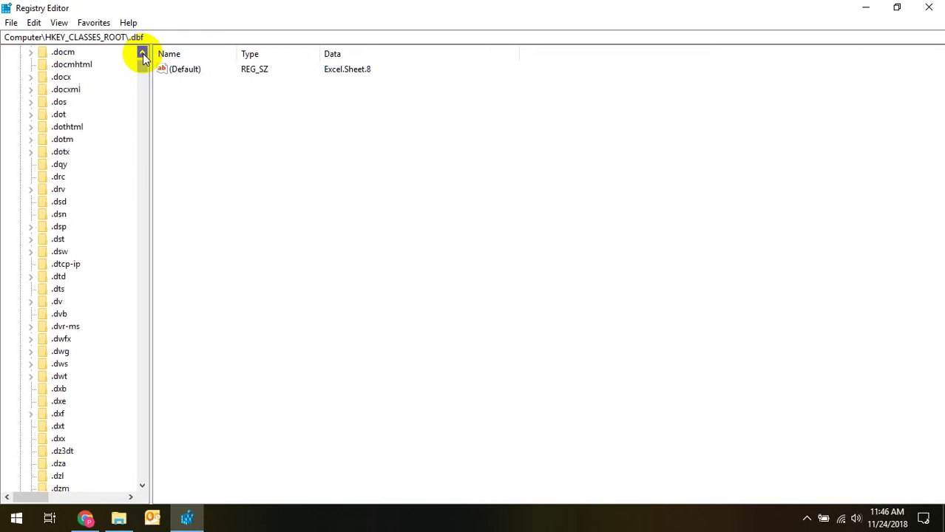
pyautogui.click(142, 54)
pyautogui.click(143, 55)
pyautogui.click(143, 55)
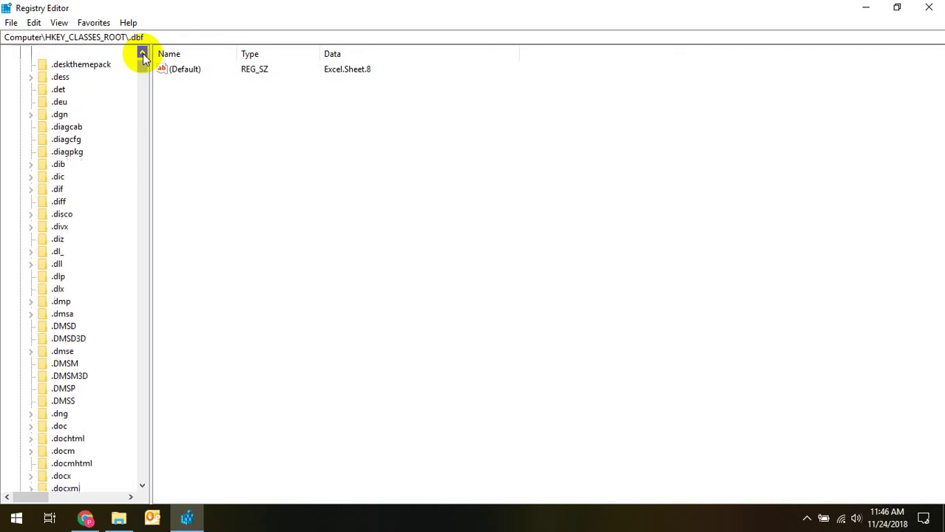
pyautogui.click(142, 54)
pyautogui.click(143, 55)
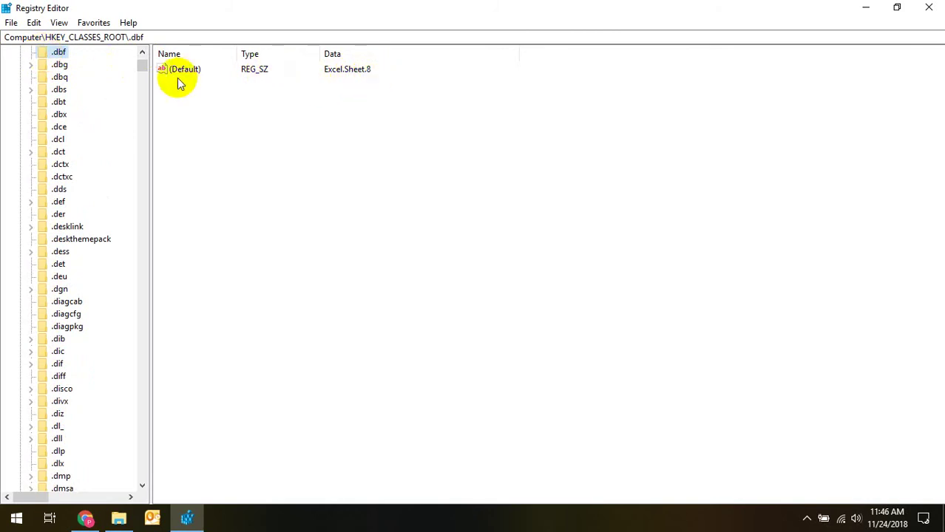
# Select HKEY_CLASSES_ROOT\.xls and view its values: default Excel.Sheet.8, Content Type application/vnd.ms-excel
pyautogui.scroll(-17, 107, 150)
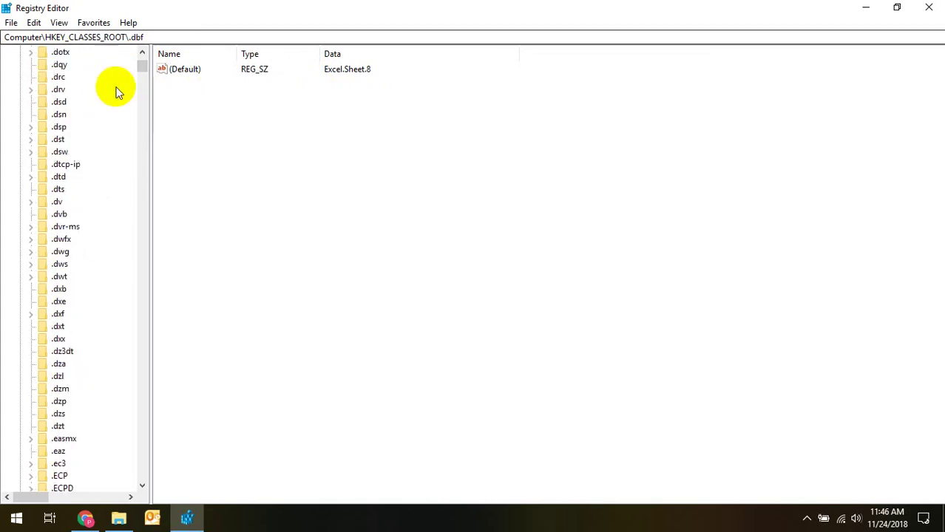
pyautogui.moveTo(141, 67); pyautogui.dragTo(141, 74)
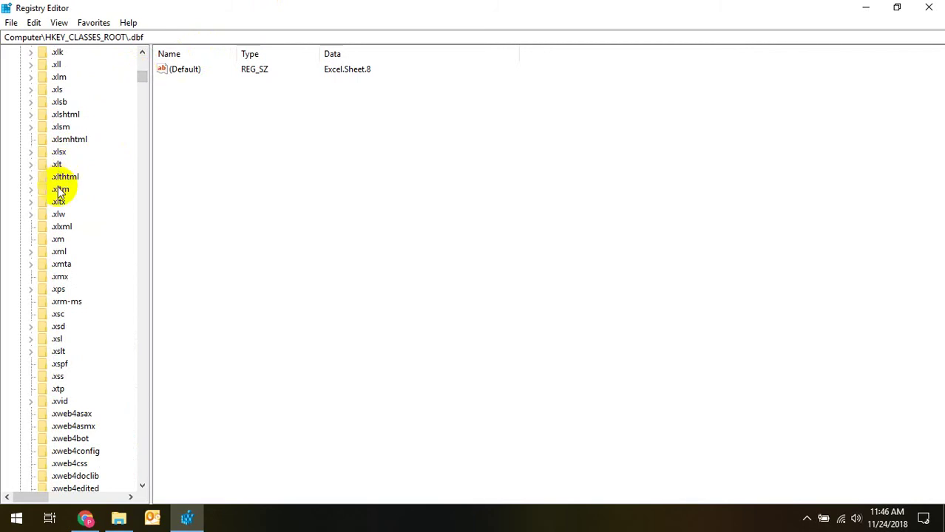
pyautogui.click(57, 90)
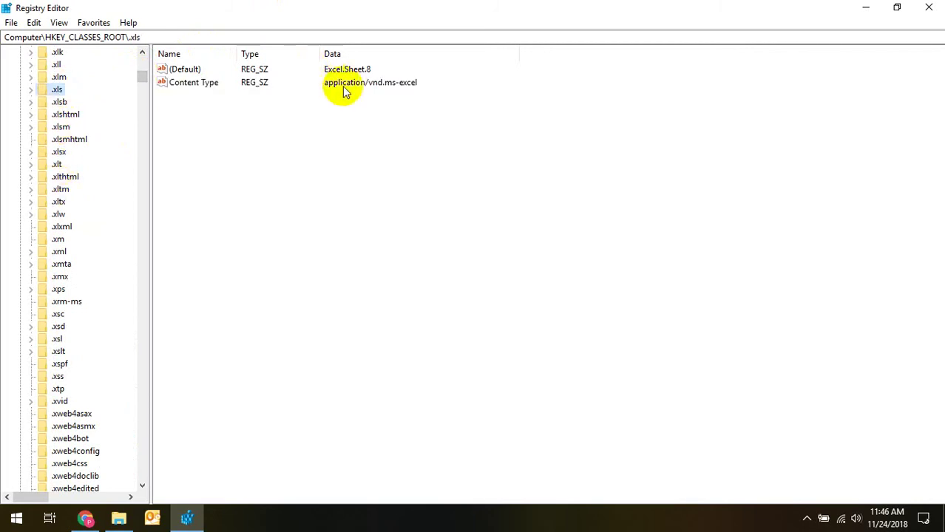
pyautogui.click(381, 74)
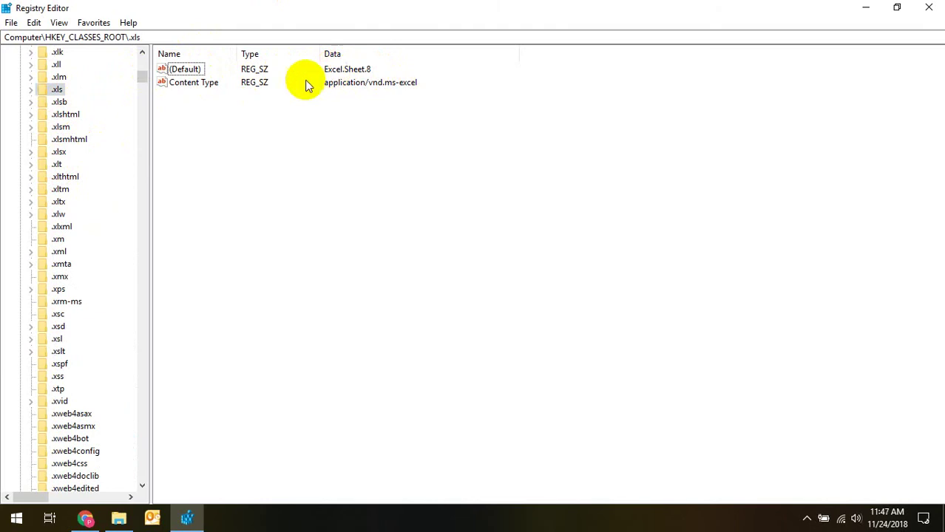
pyautogui.moveTo(144, 80); pyautogui.dragTo(141, 66)
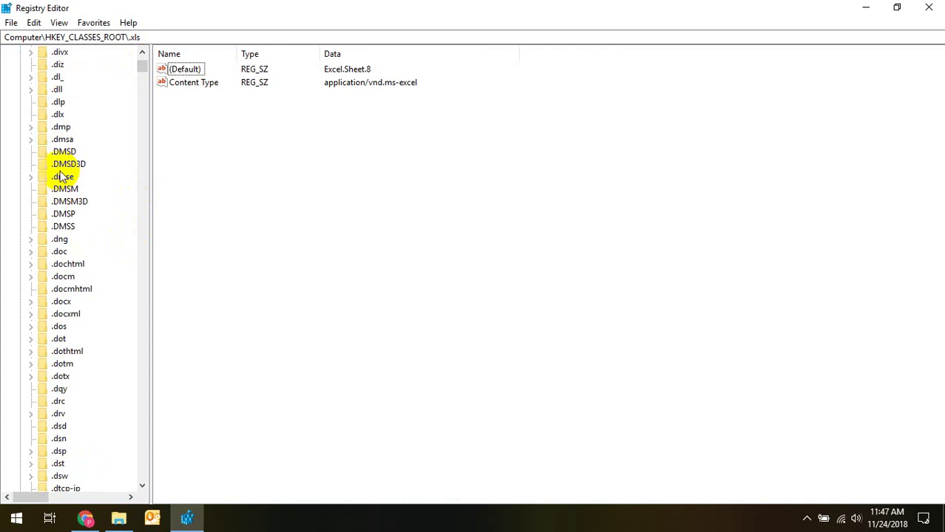
# Compare the defaults of .db, .dbg, .dbq, .dbs, .dbt and .dbx, then reselect .dbf (Excel.Sheet.8)
pyautogui.scroll(11, 62, 176)
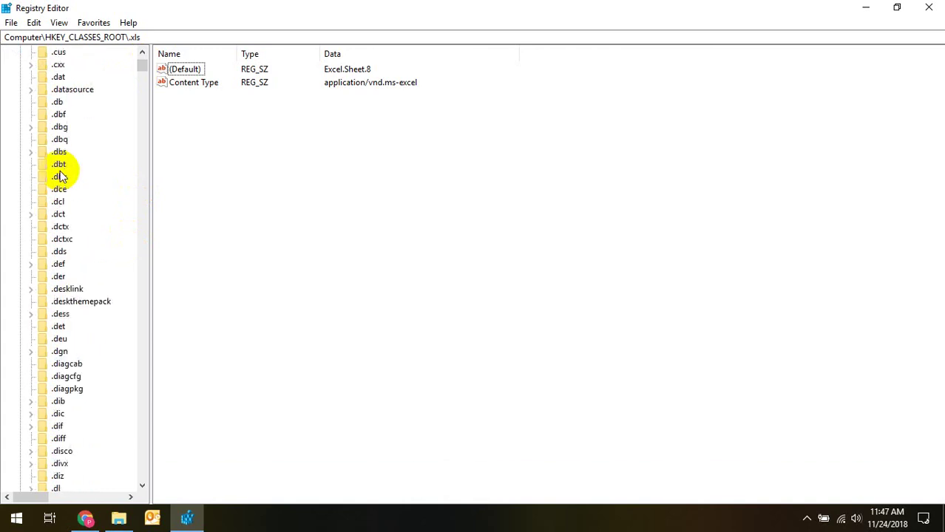
pyautogui.click(42, 115)
pyautogui.click(42, 104)
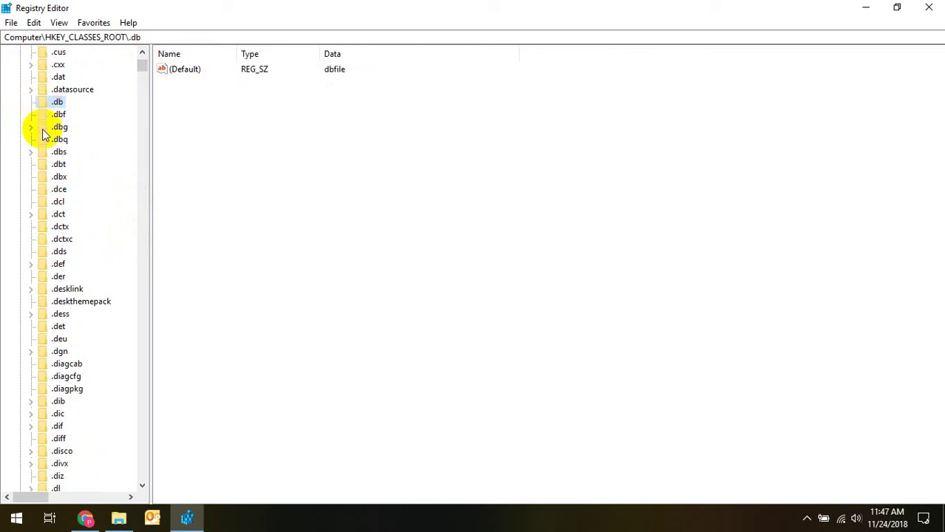
pyautogui.click(45, 131)
pyautogui.click(43, 142)
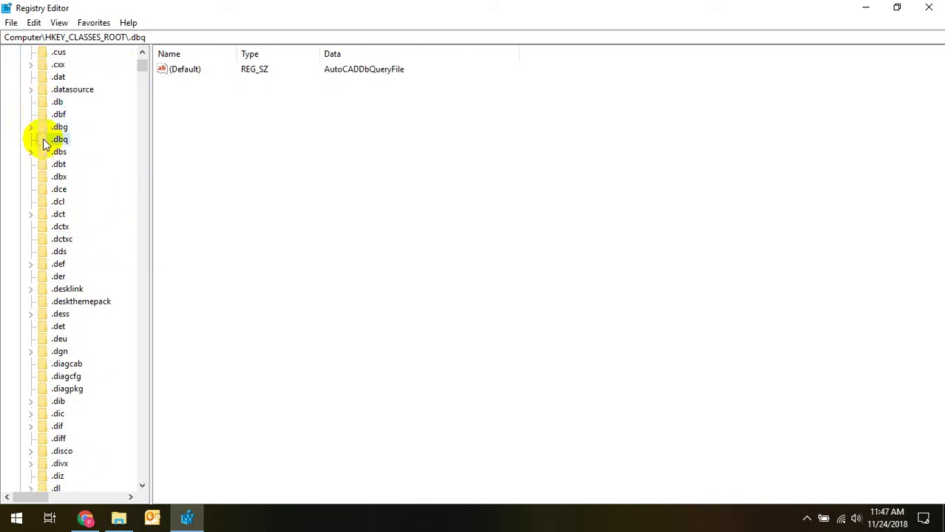
pyautogui.click(41, 155)
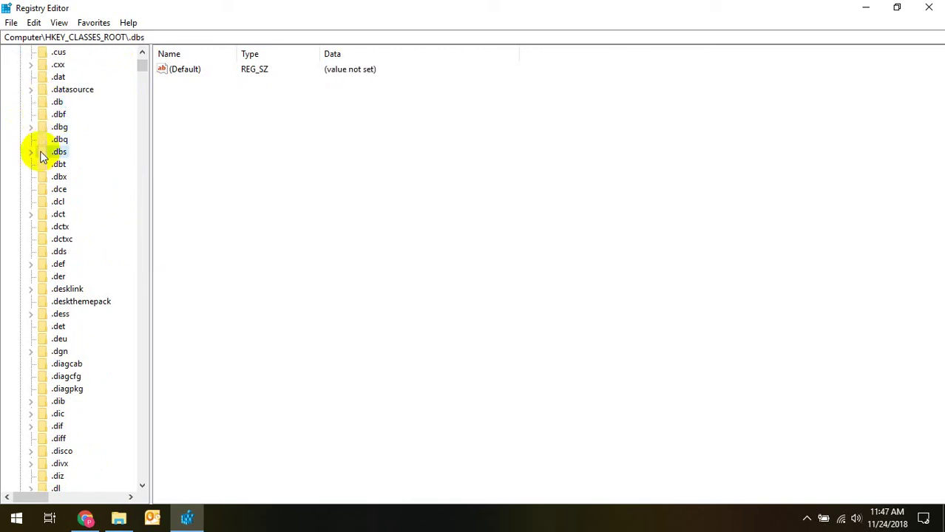
pyautogui.click(41, 170)
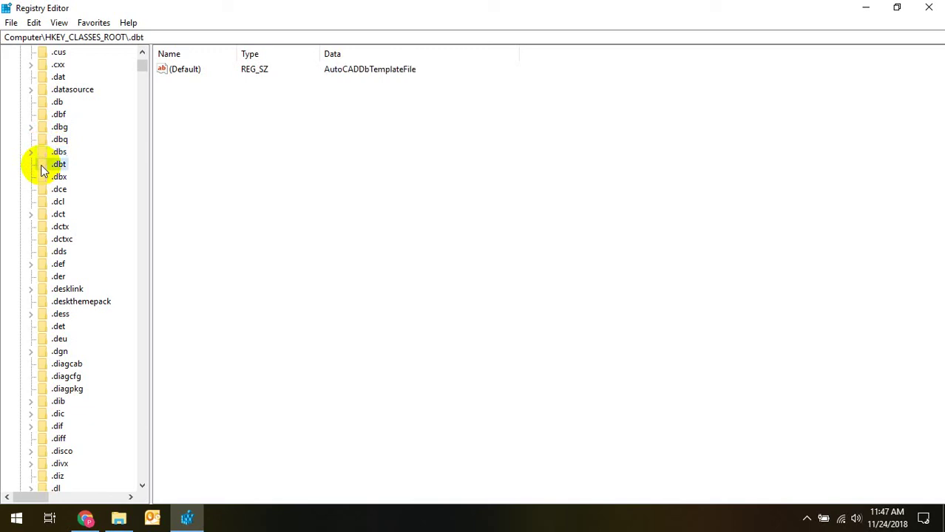
pyautogui.click(44, 179)
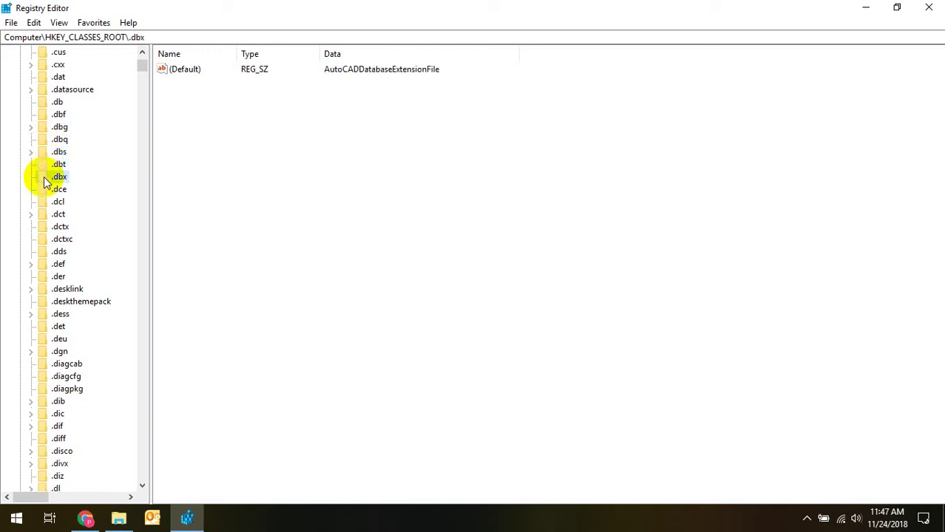
pyautogui.click(43, 119)
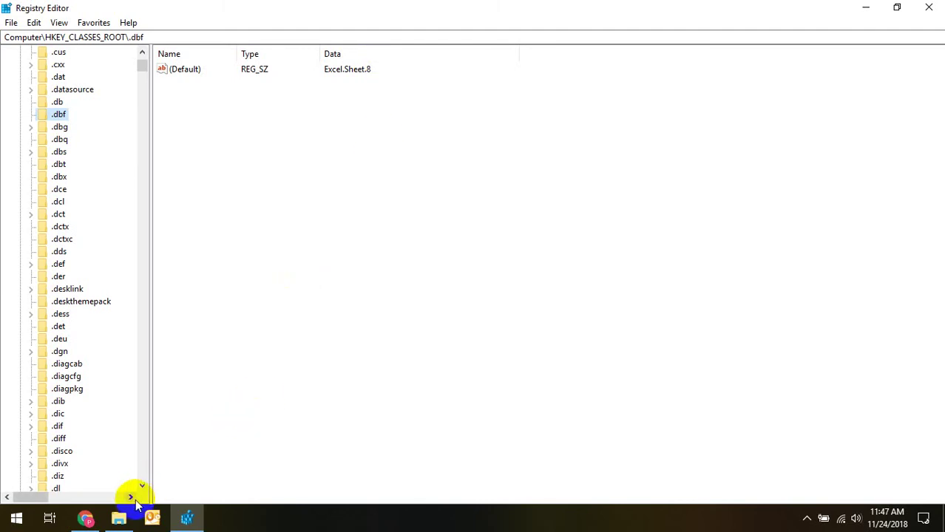
pyautogui.click(190, 521)
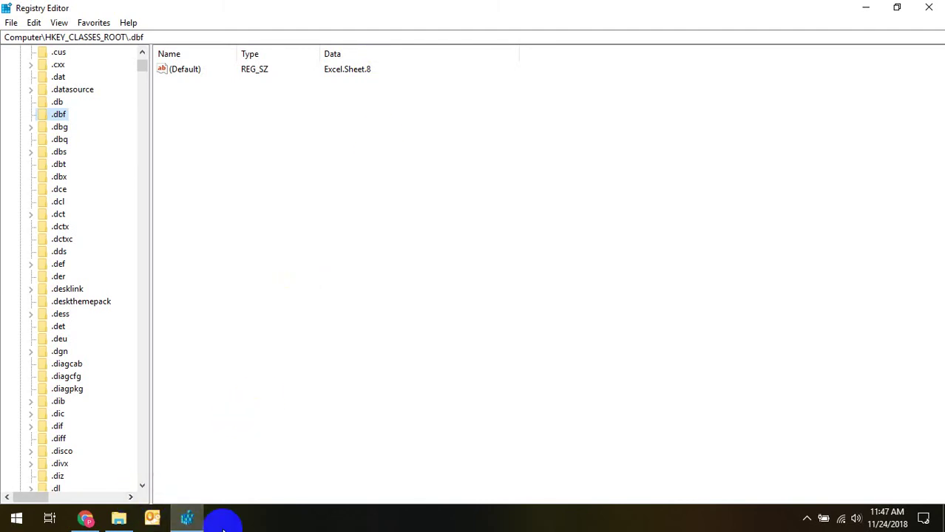